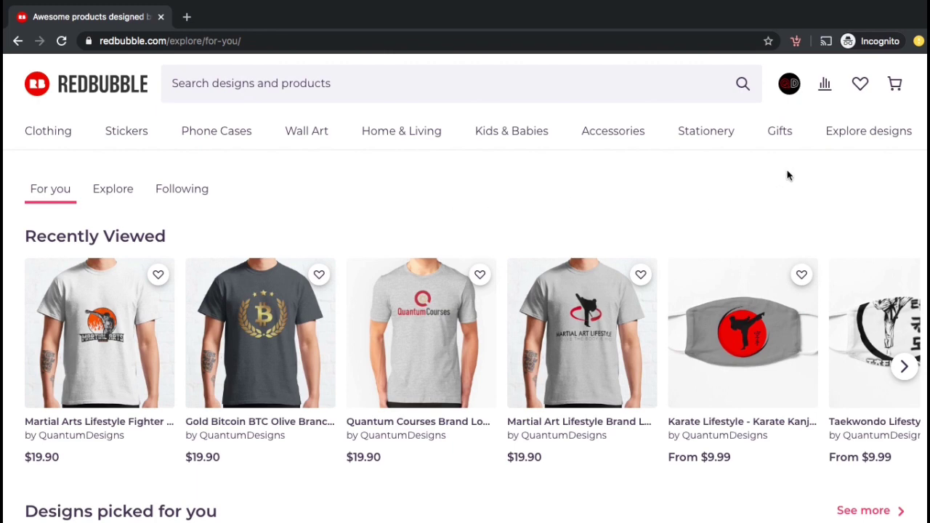
# Step: Go to the QuantumDesigns shop from the account menu and filter its products to Clothing
pyautogui.click(792, 94)
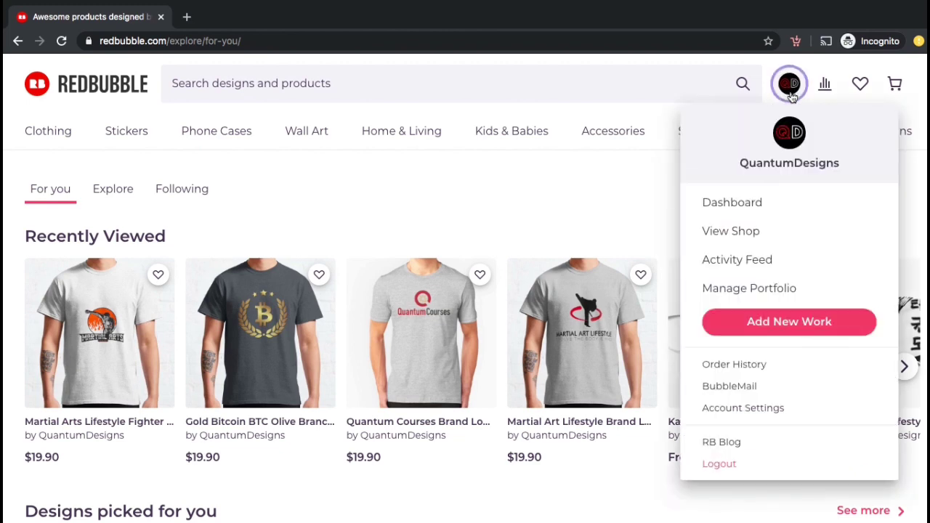
pyautogui.click(771, 232)
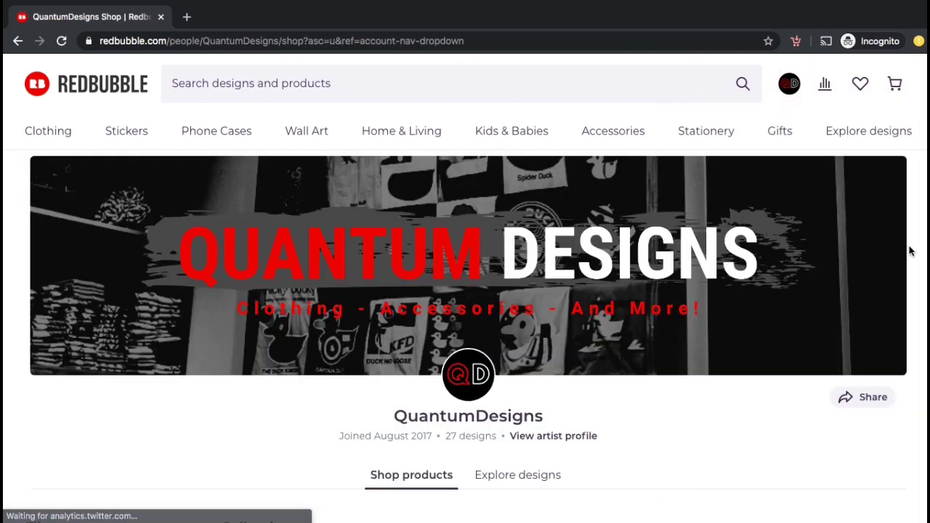
pyautogui.scroll(-4, 910, 251)
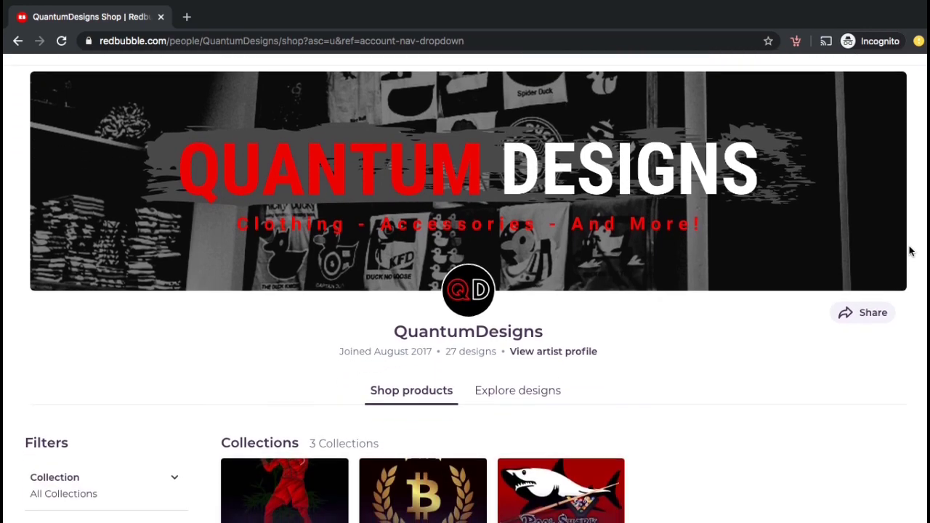
pyautogui.scroll(-4, 910, 251)
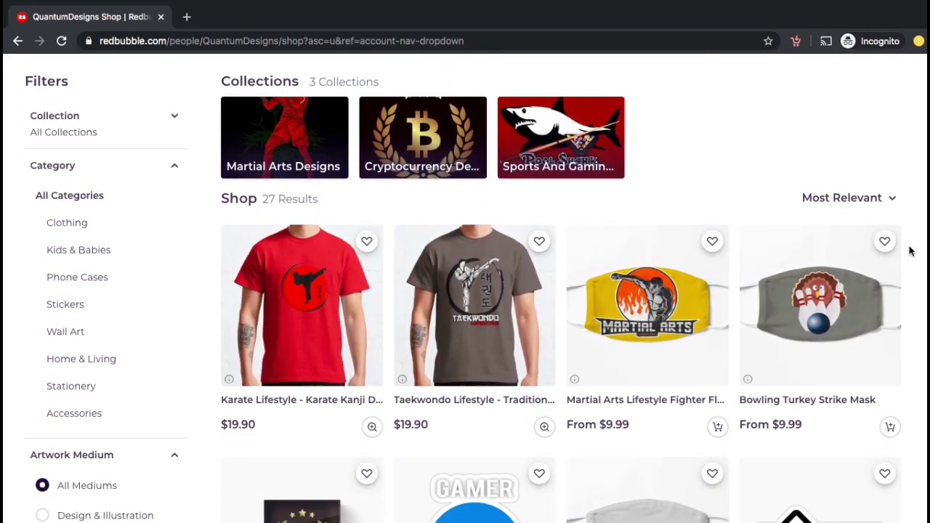
pyautogui.scroll(-1, 910, 251)
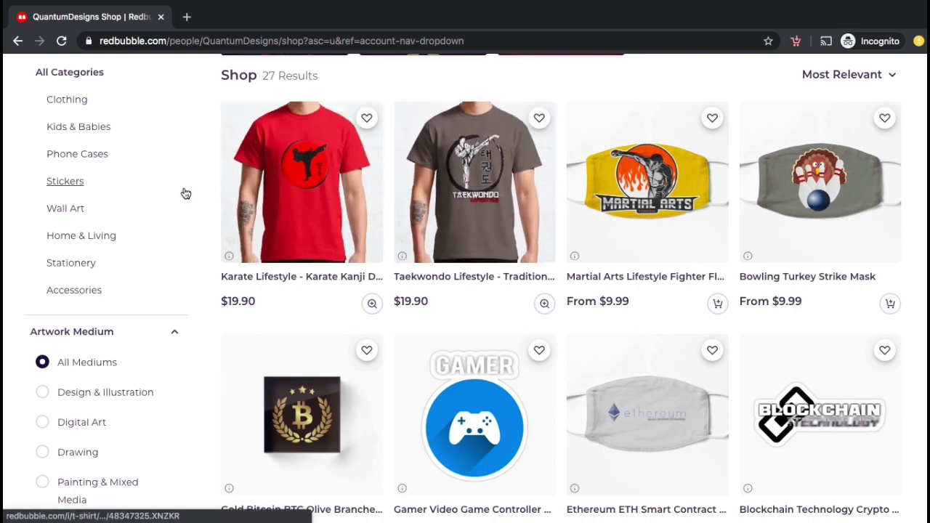
pyautogui.click(66, 100)
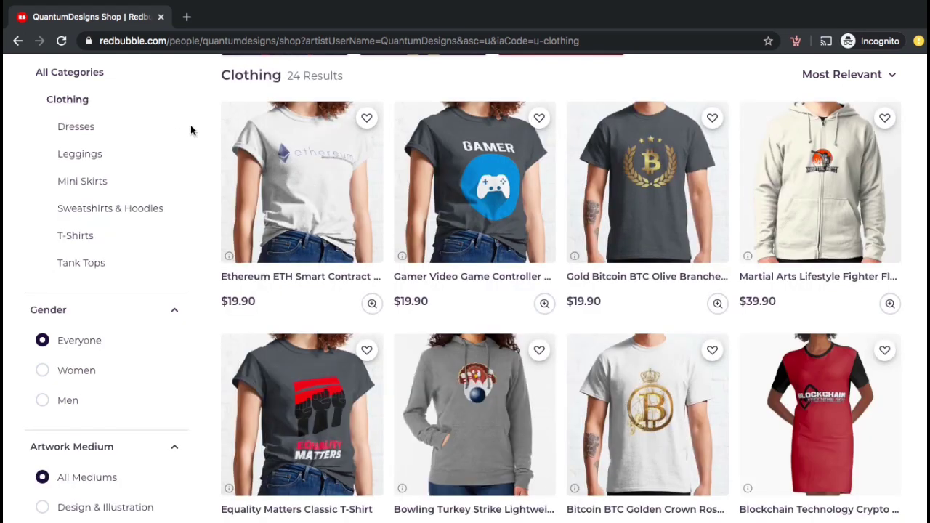
# Step: Filter the shop's Clothing to T-Shirts in the Classic style, each listed at $19.90
pyautogui.click(85, 243)
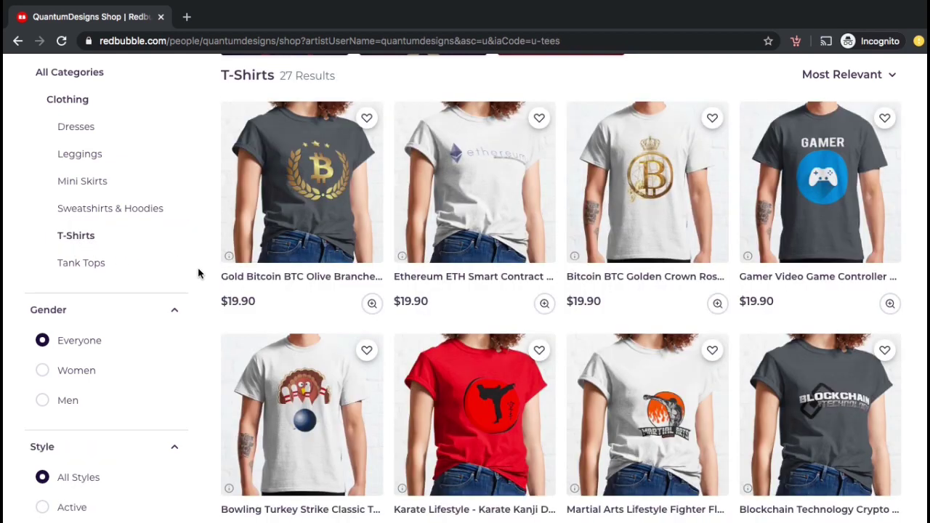
pyautogui.scroll(-3, 198, 273)
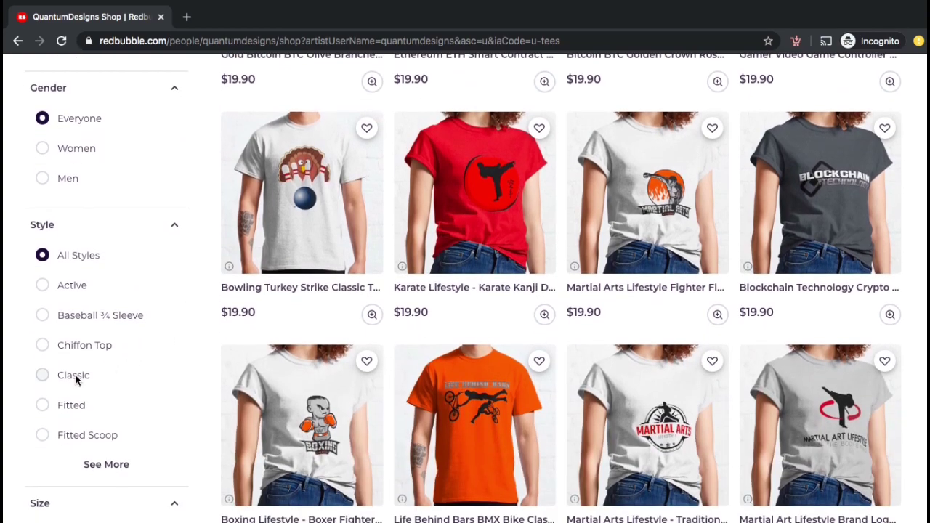
pyautogui.click(76, 377)
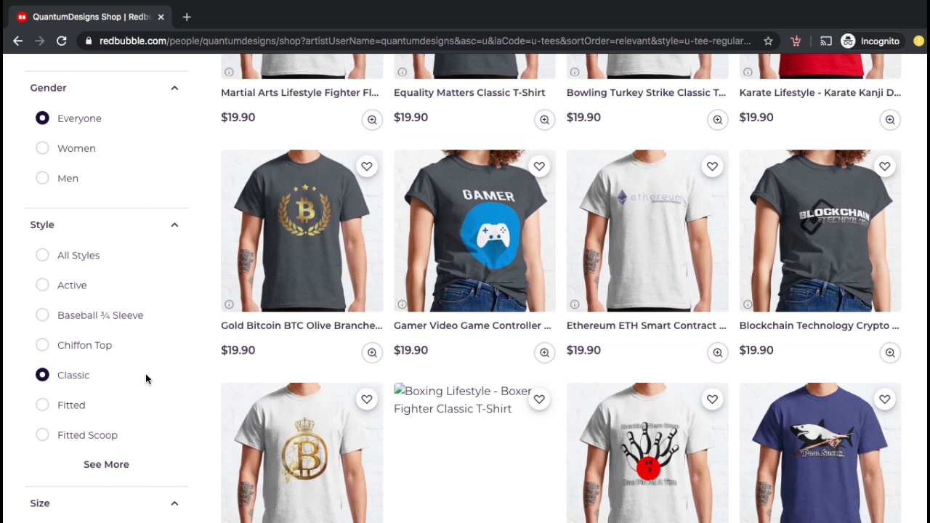
pyautogui.scroll(2, 145, 377)
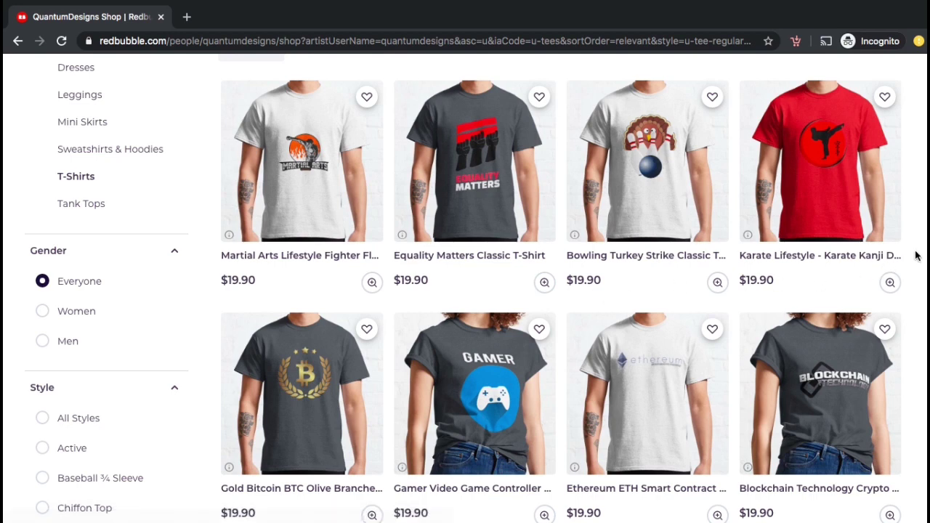
pyautogui.scroll(2, 917, 257)
pyautogui.scroll(7, 916, 257)
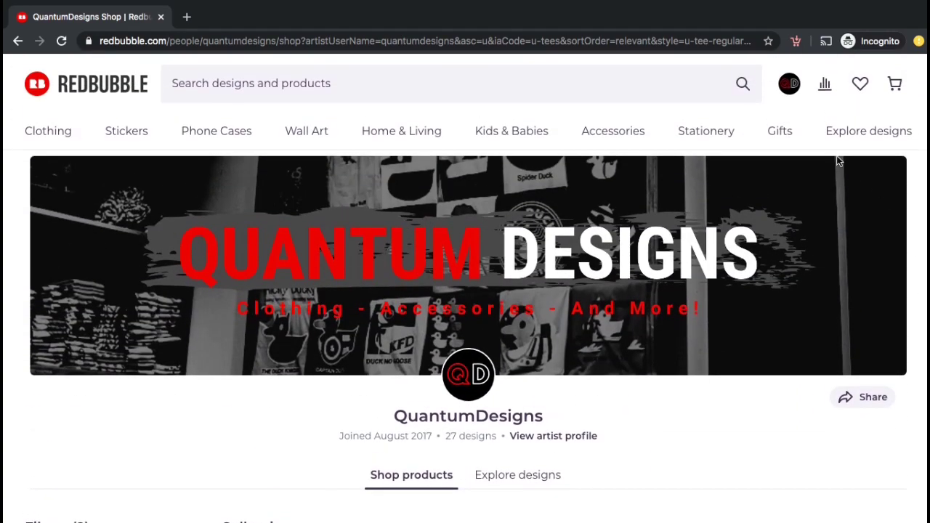
pyautogui.click(785, 86)
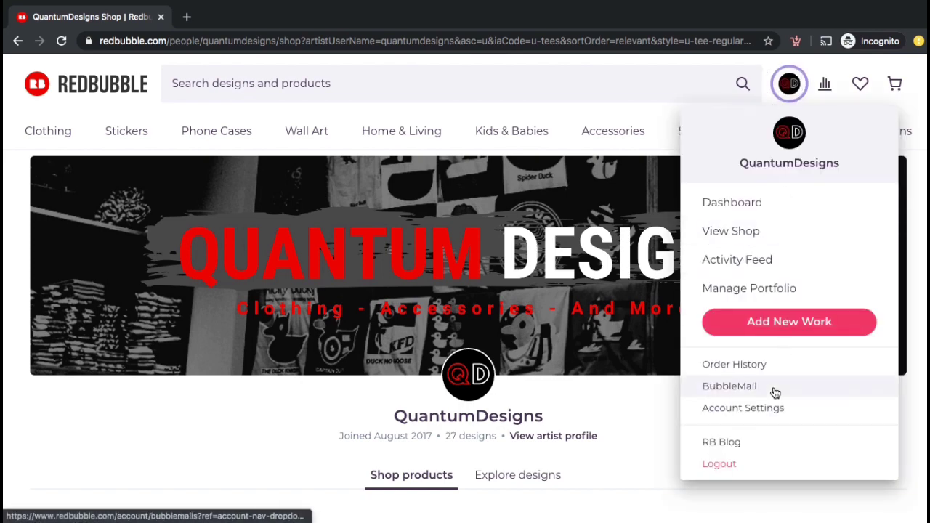
# Step: Go to Account Settings and open Product Pricing, where Clothing markups sit at 20.0%
pyautogui.click(773, 411)
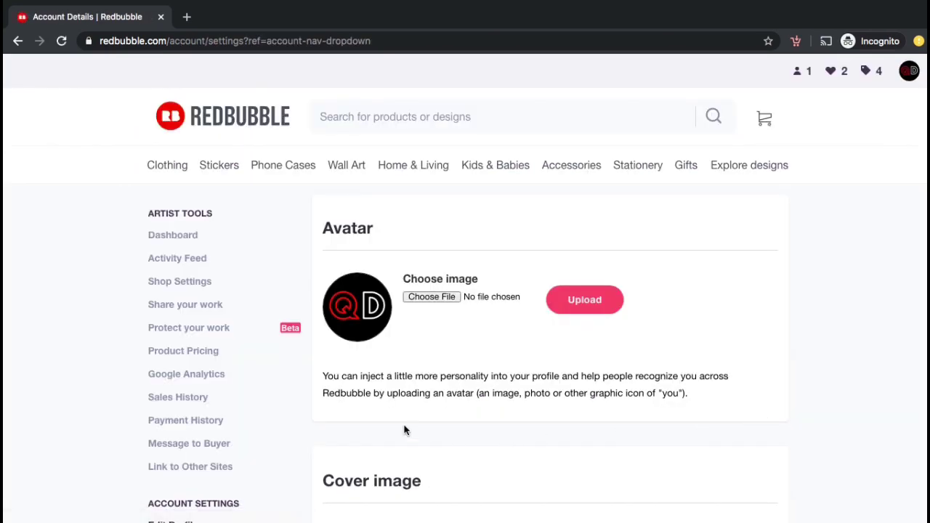
pyautogui.click(196, 357)
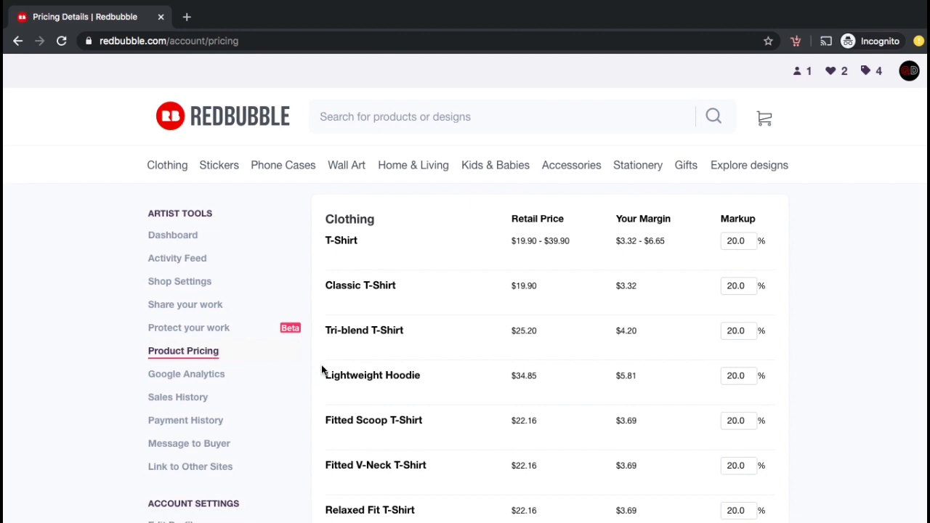
pyautogui.scroll(-12, 702, 134)
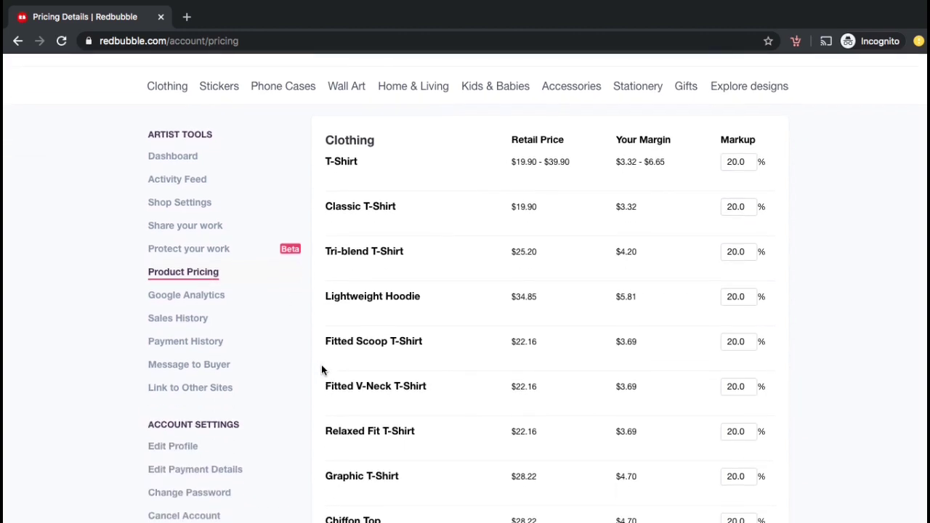
pyautogui.scroll(-5, 701, 134)
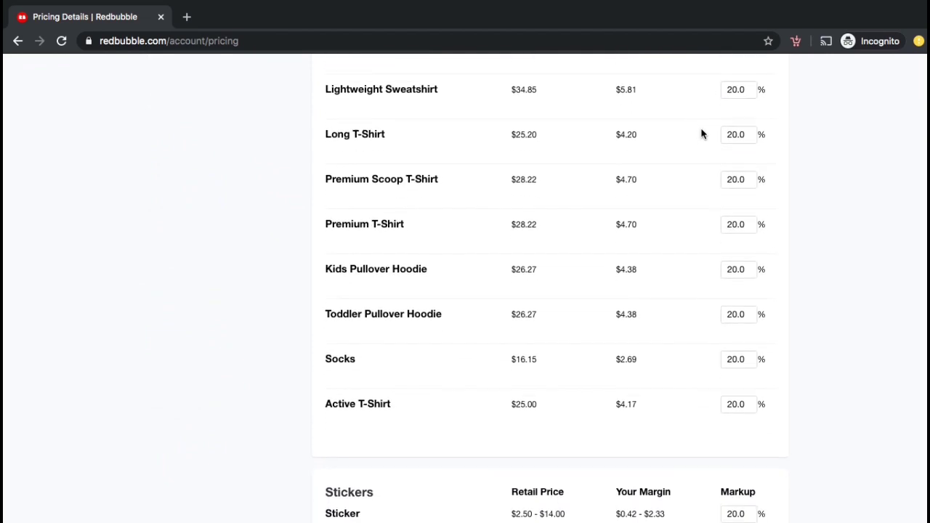
pyautogui.scroll(-2, 702, 134)
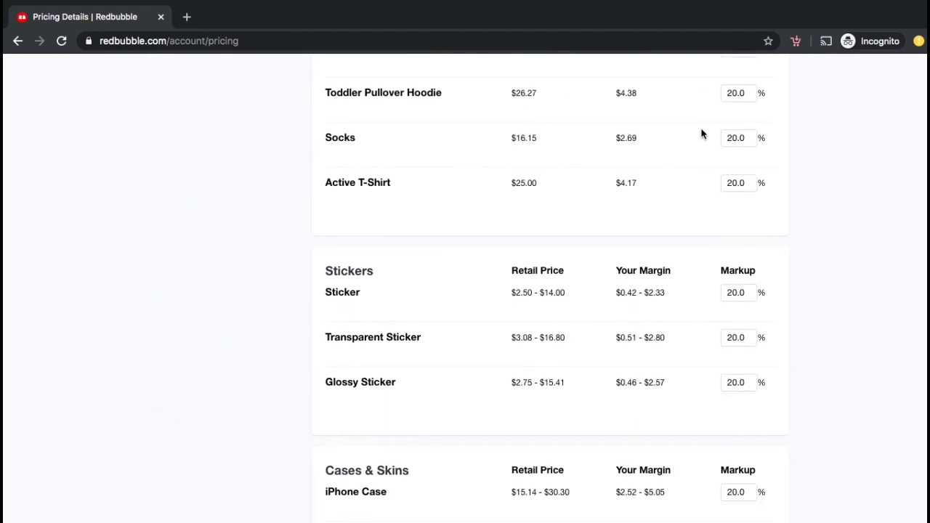
pyautogui.scroll(15, 702, 134)
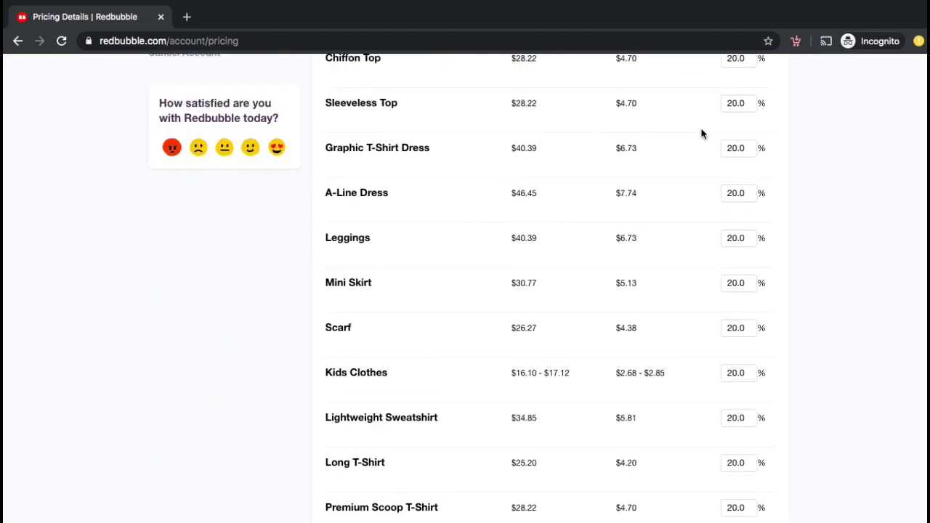
pyautogui.scroll(-1, 702, 133)
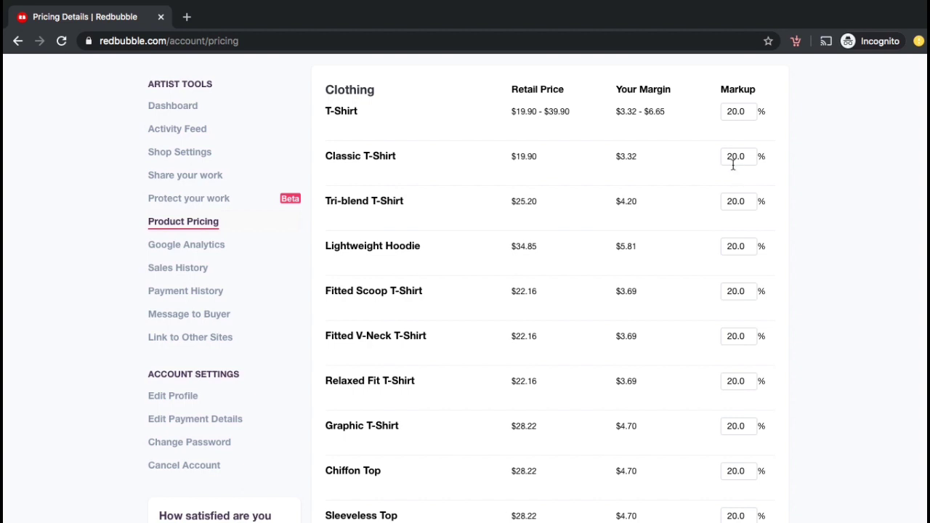
pyautogui.moveTo(736, 157); pyautogui.dragTo(721, 161)
# Step: Change the Classic T-Shirt markup from 20.0% to 30.0%
pyautogui.write('3')
pyautogui.click(695, 168)
pyautogui.scroll(-14, 802, 176)
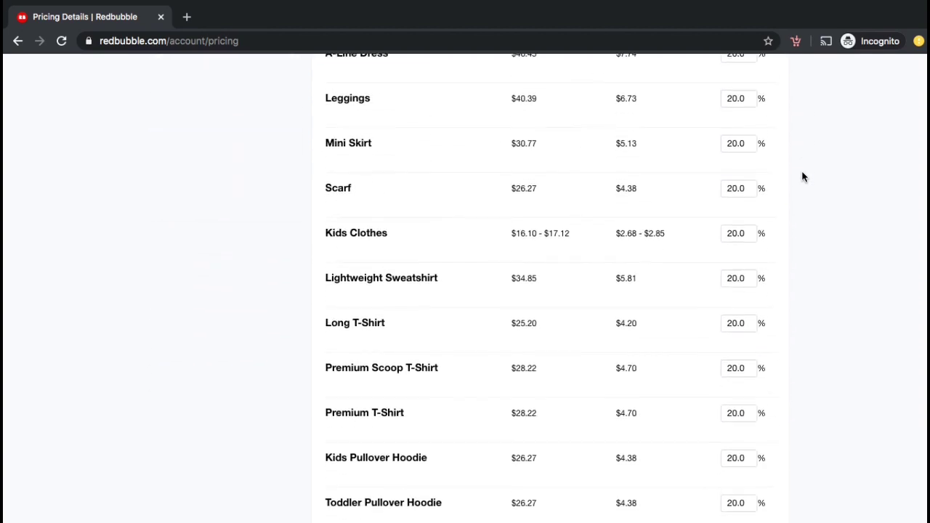
# Step: Tick 'Apply these markups to all my existing work' at the bottom of the pricing page
pyautogui.scroll(-15, 803, 177)
pyautogui.scroll(-15, 803, 176)
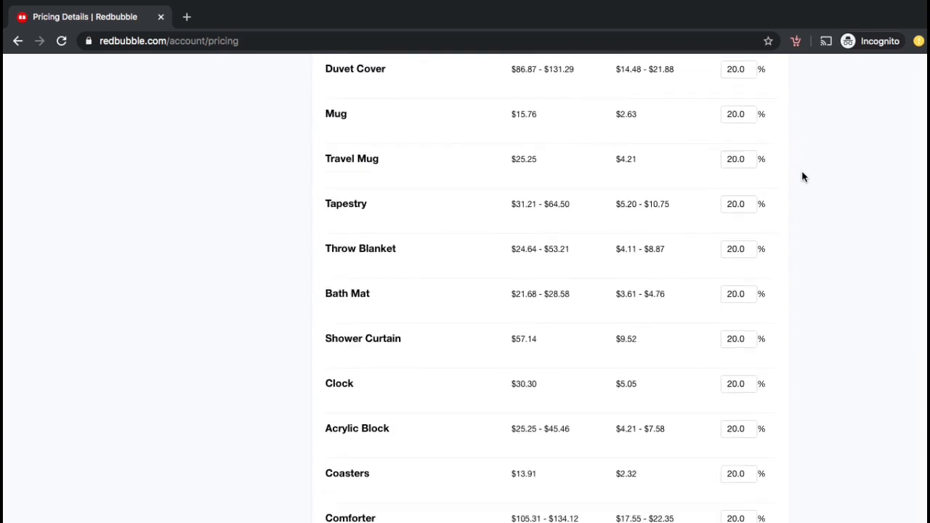
pyautogui.scroll(-1, 803, 177)
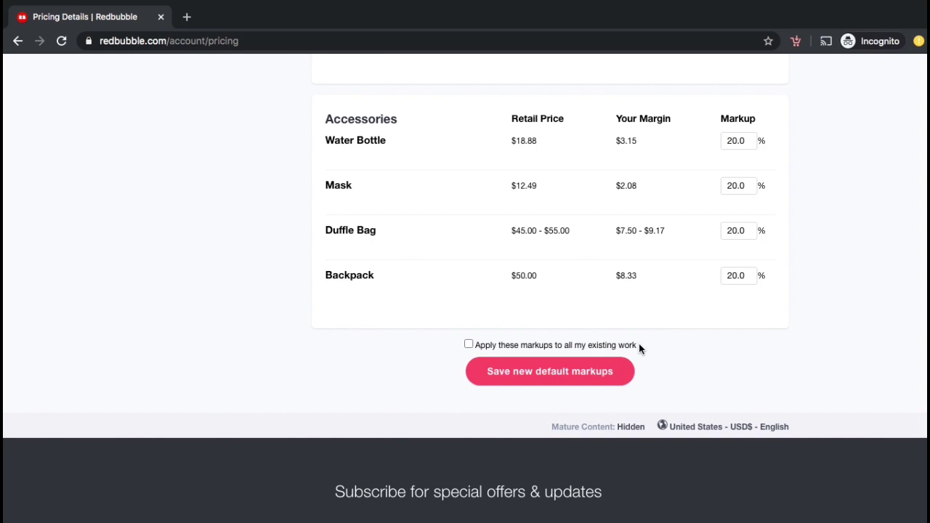
pyautogui.moveTo(639, 347); pyautogui.dragTo(475, 344)
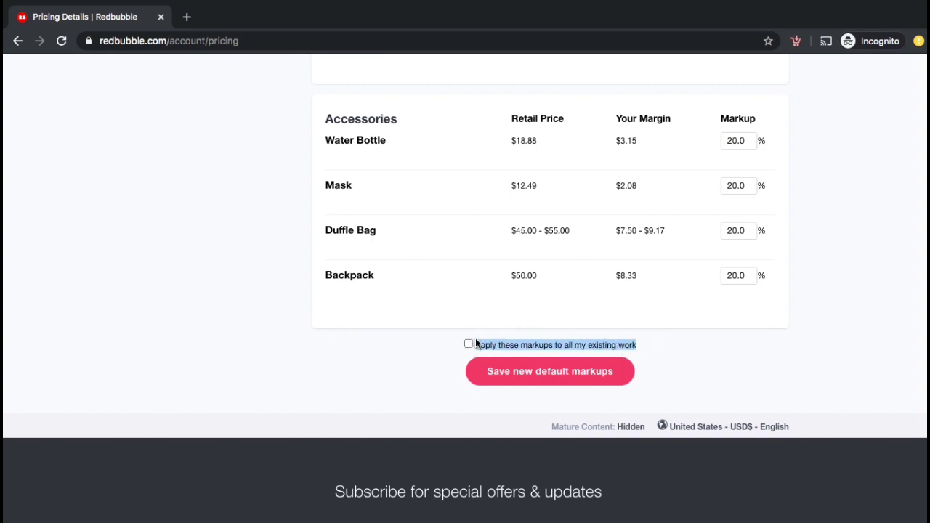
pyautogui.click(449, 356)
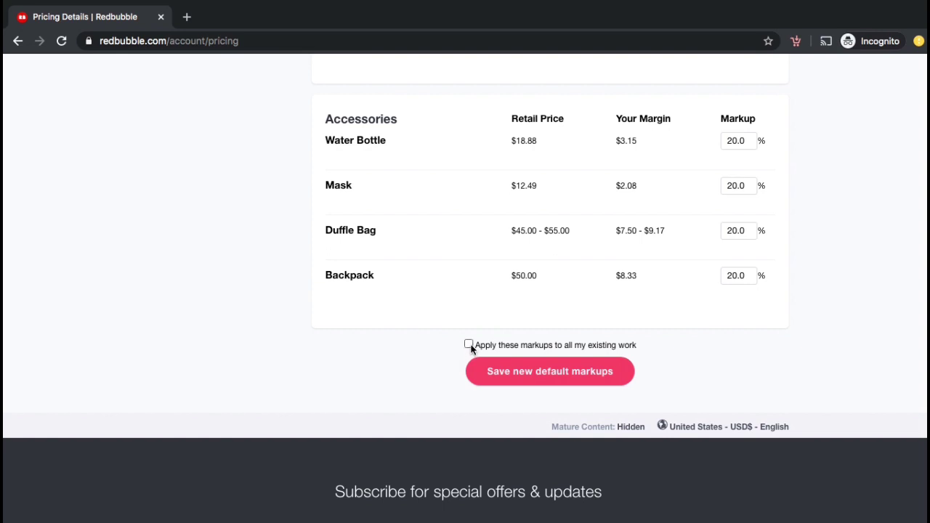
pyautogui.click(469, 346)
# Step: Save the new default markups and confirm the pricing change on all works
pyautogui.click(551, 382)
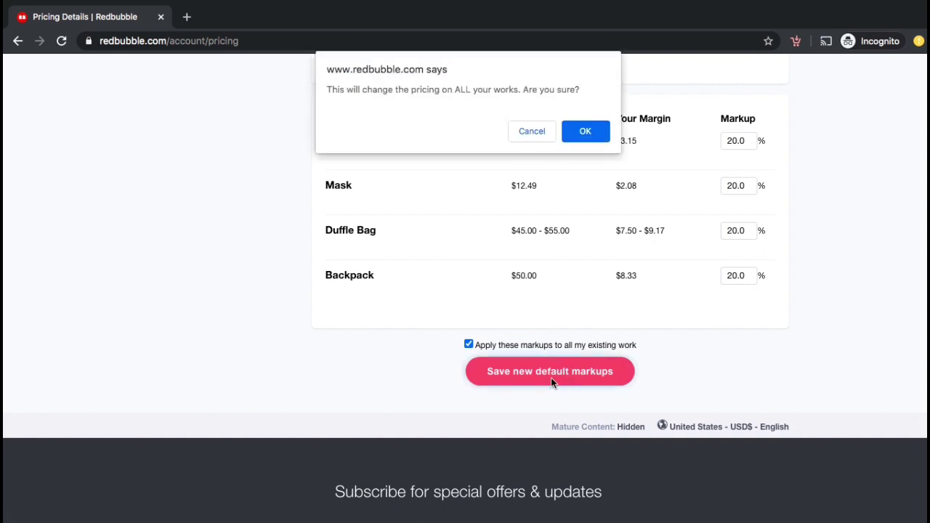
pyautogui.click(574, 132)
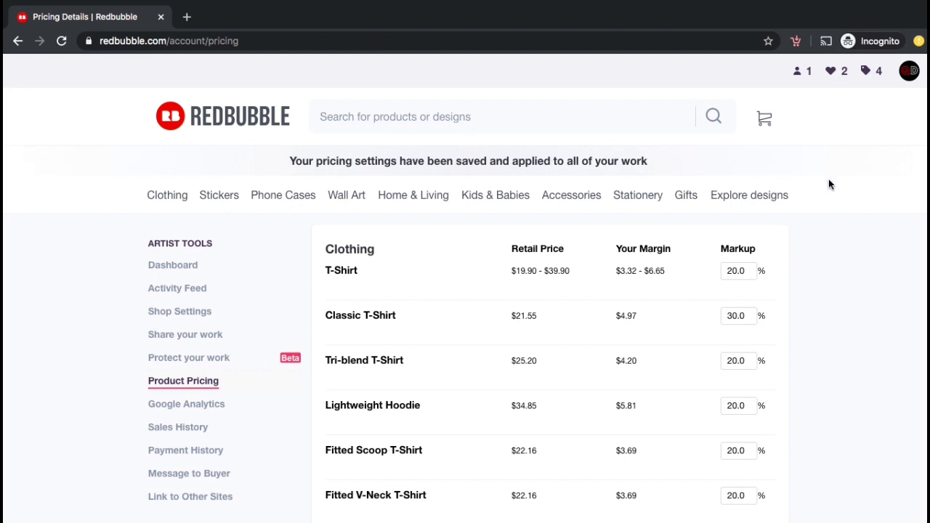
# Step: Return to your shop and open the Gold Bitcoin Classic tee, now listed at $21.55
pyautogui.moveTo(911, 77)
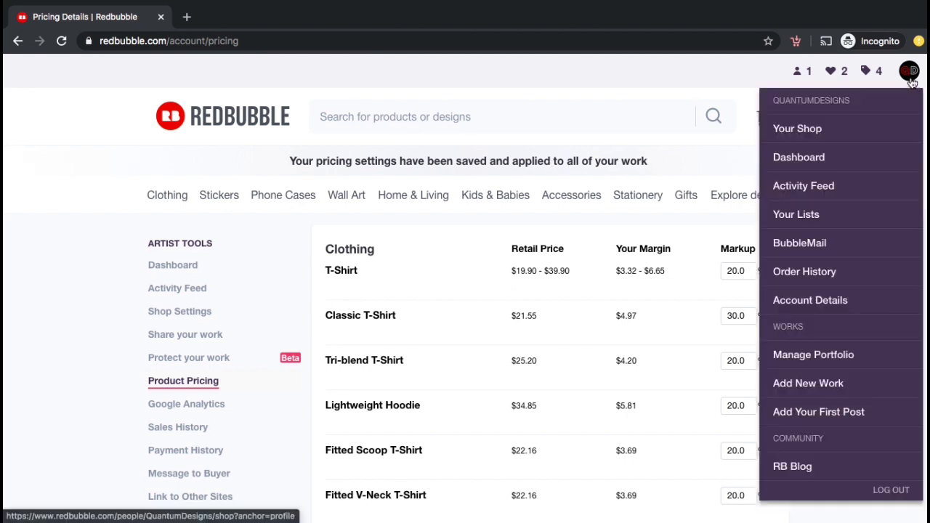
pyautogui.click(861, 132)
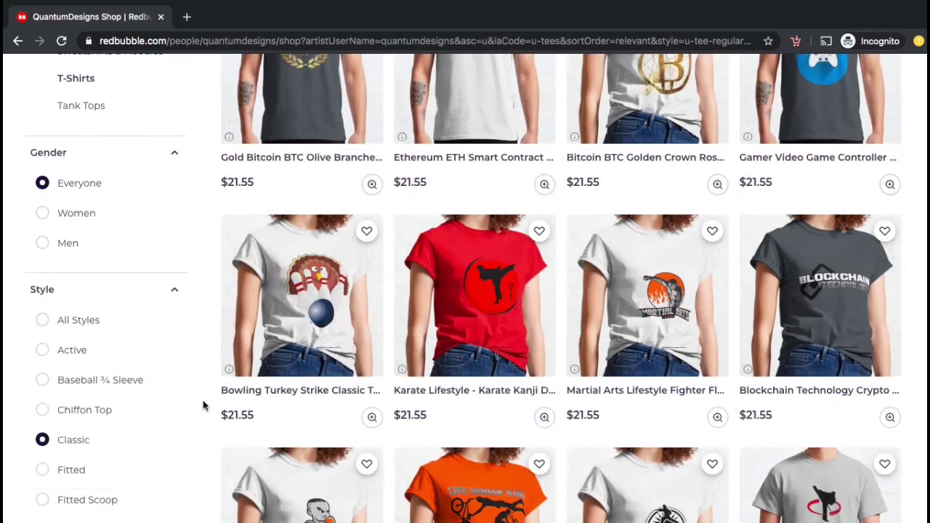
pyautogui.scroll(3, 203, 405)
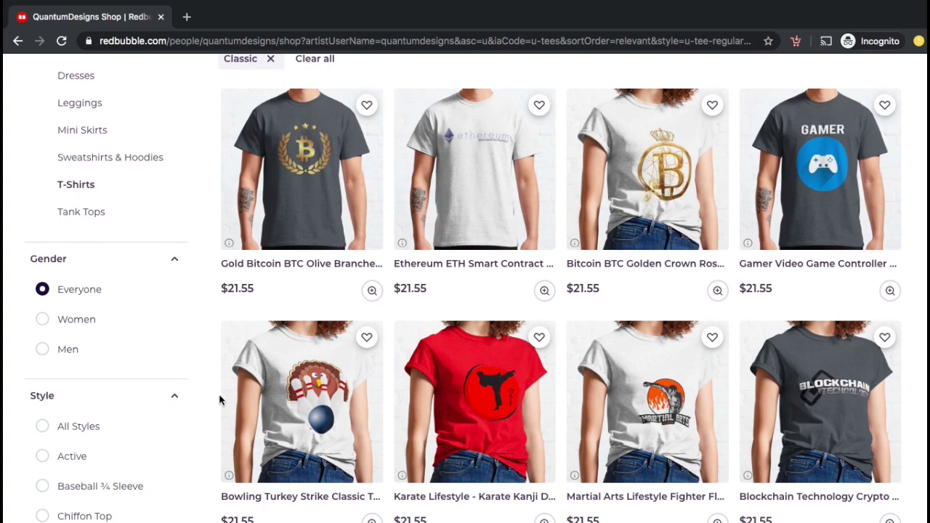
pyautogui.scroll(-3, 213, 398)
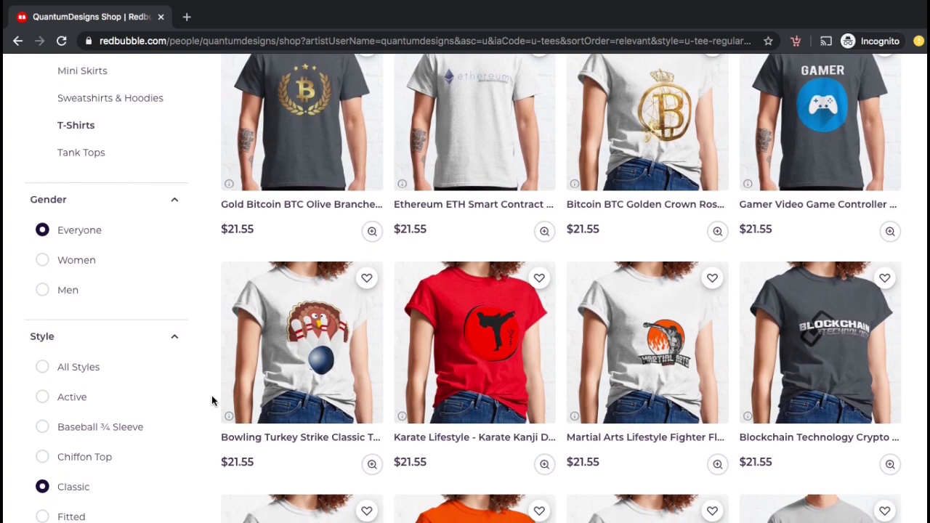
pyautogui.scroll(-1, 212, 399)
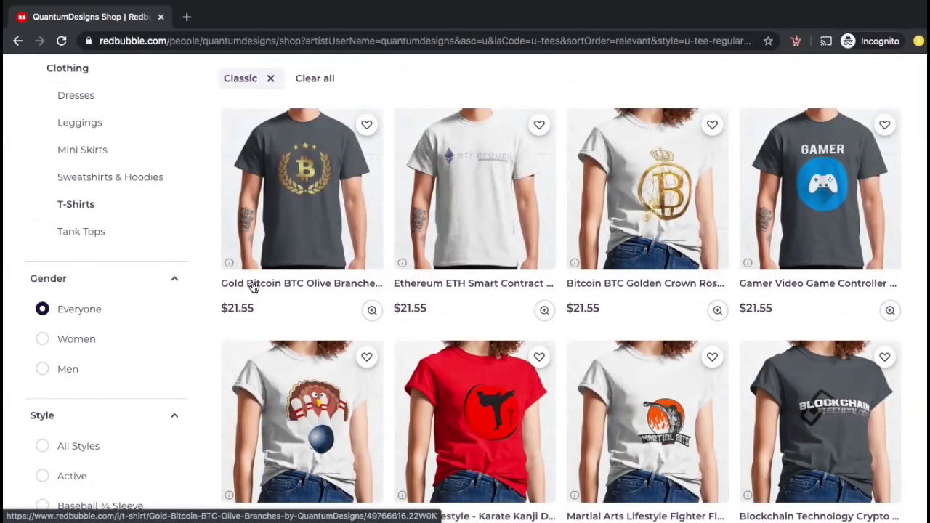
pyautogui.click(253, 288)
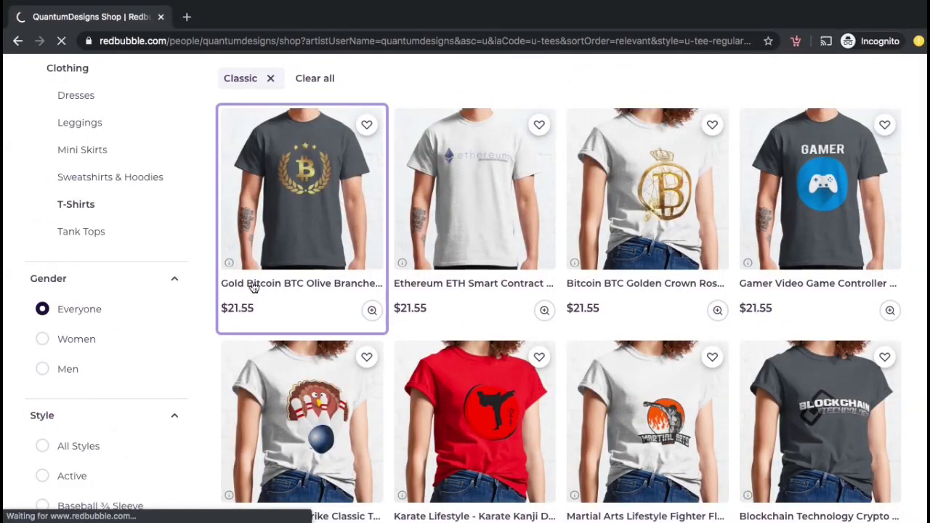